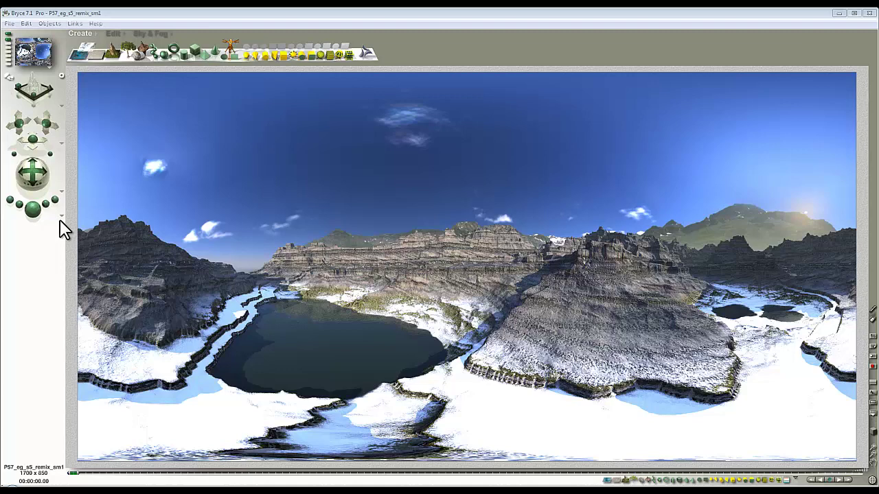
- Confirm 360 Panoramic Projection in the render options, then start a new empty scene
click(62, 191)
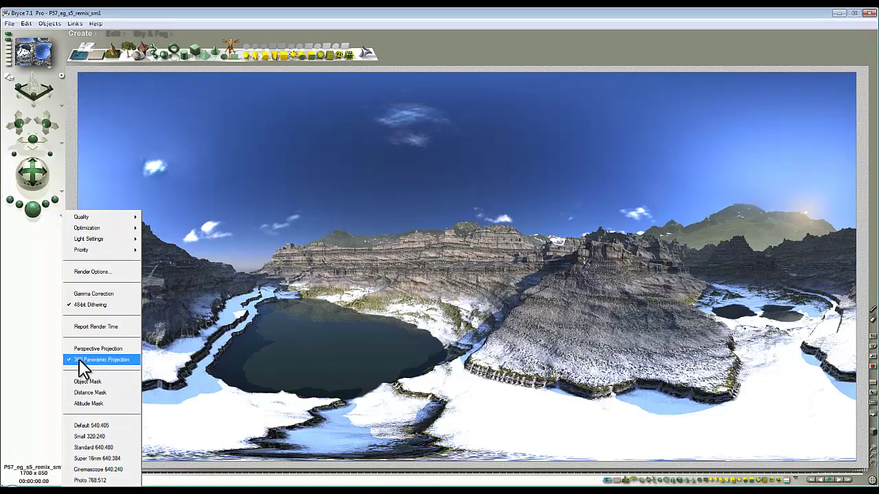
click(49, 360)
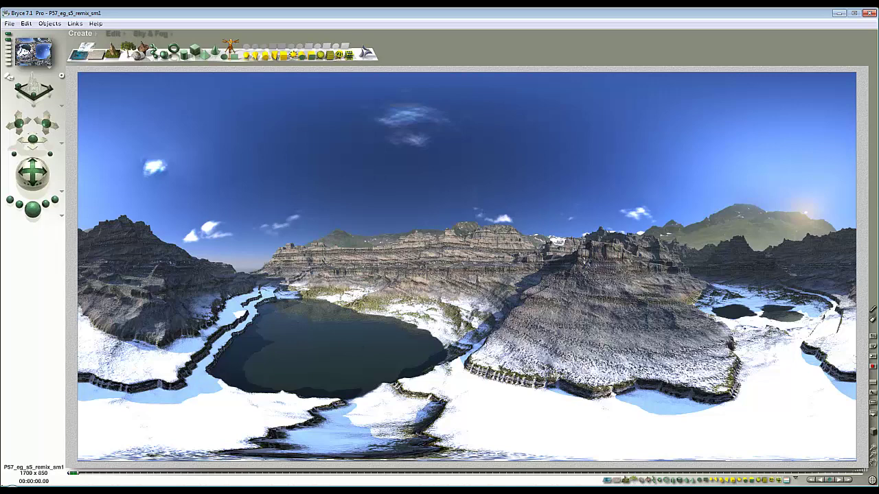
mouse_move(248, 492)
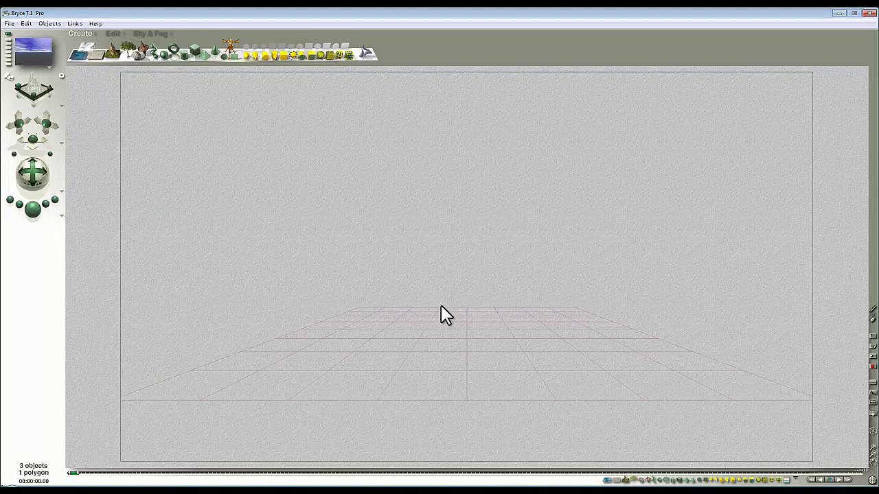
- Delete the ground plane and set the sky to a black Background Hue
click(468, 365)
key(Delete)
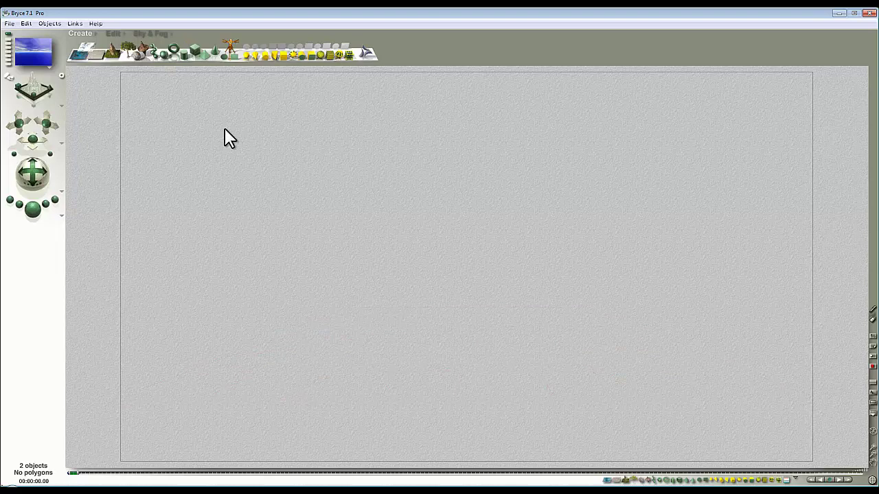
click(140, 34)
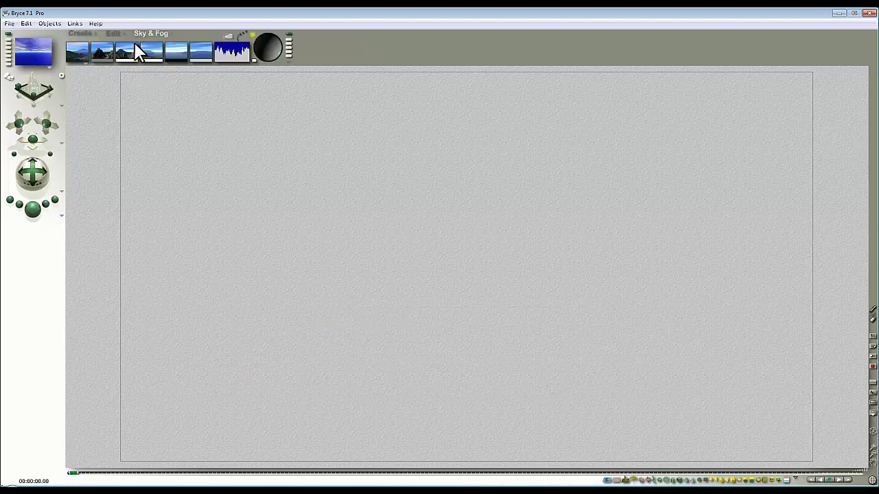
click(84, 65)
click(106, 104)
click(87, 65)
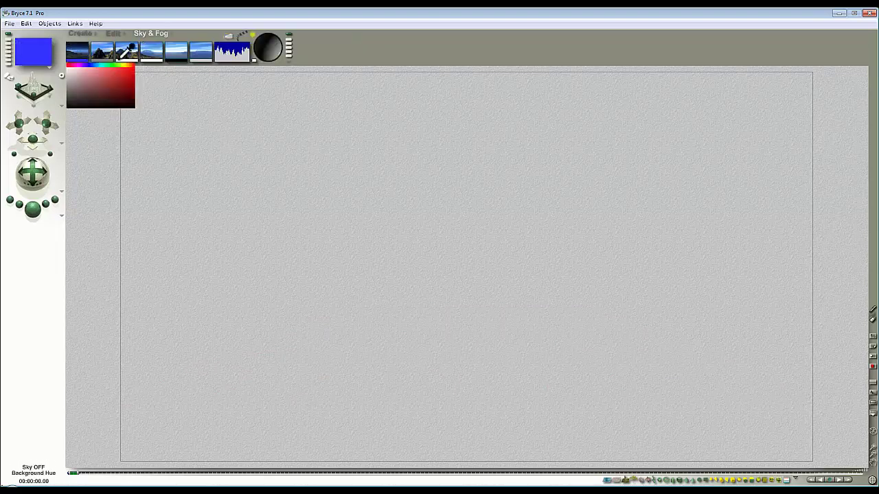
click(89, 105)
click(230, 39)
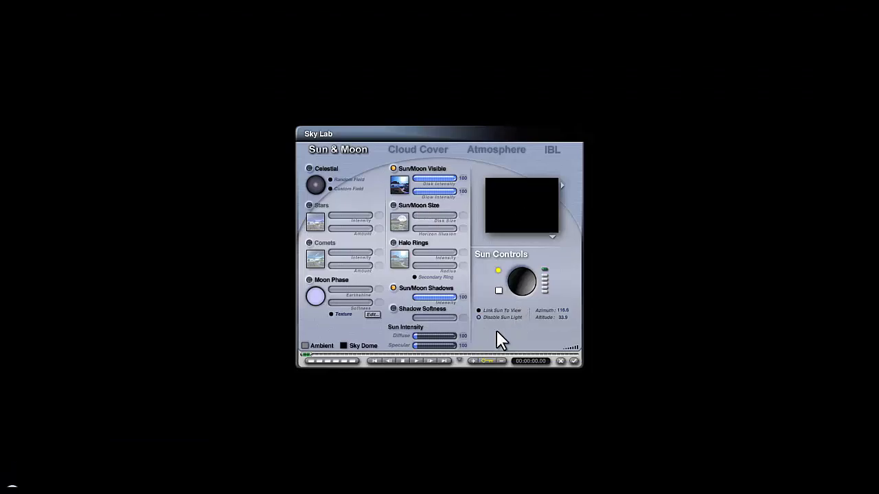
click(572, 361)
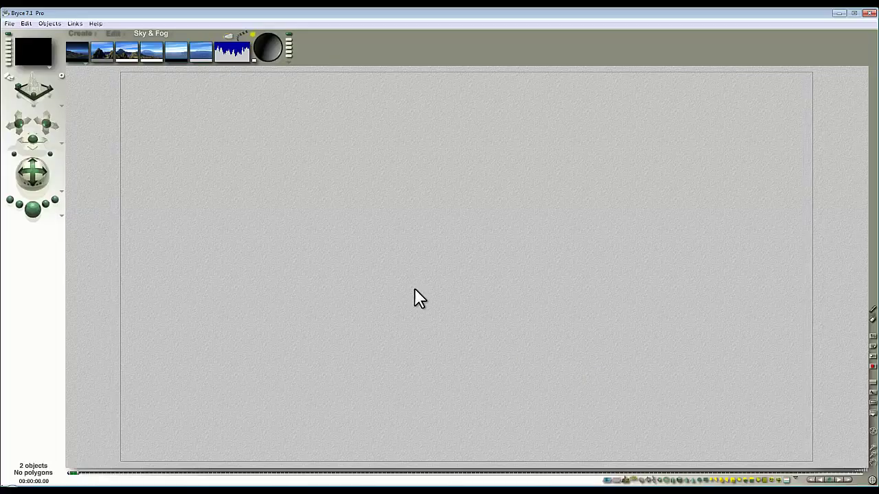
- Add a sphere primitive and resize it until its wireframe fills the whole view
click(84, 33)
click(163, 55)
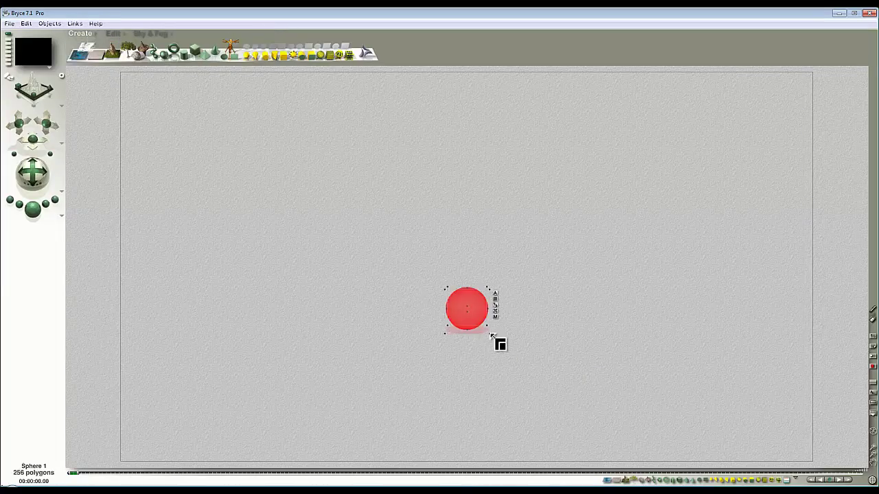
click(113, 33)
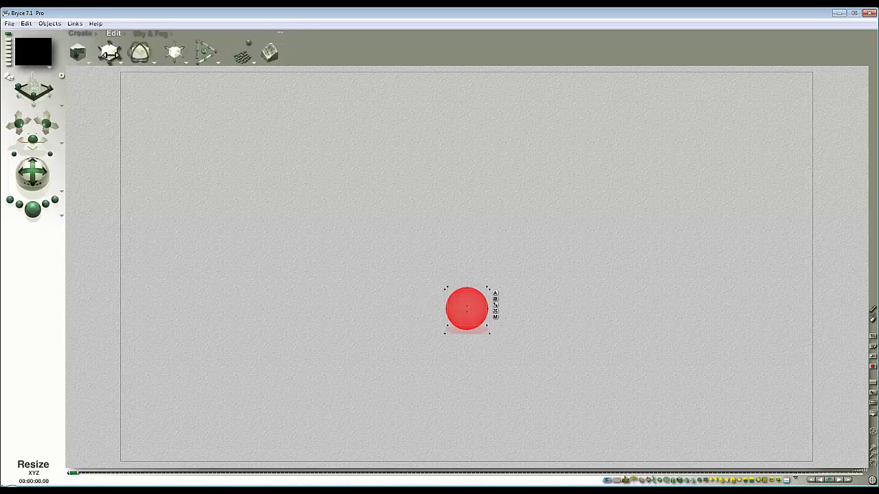
mouse_move(108, 52)
mouse_down()
mouse_move(220, 55)
mouse_move(121, 59)
mouse_up()
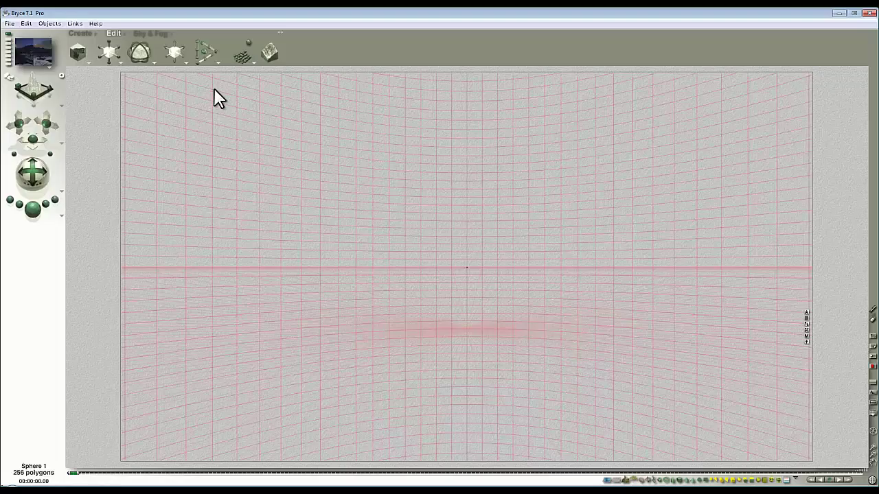
- Set a new Shadows ambient colour in Sky & Fog and reopen the sphere's Materials Lab
click(150, 33)
click(103, 59)
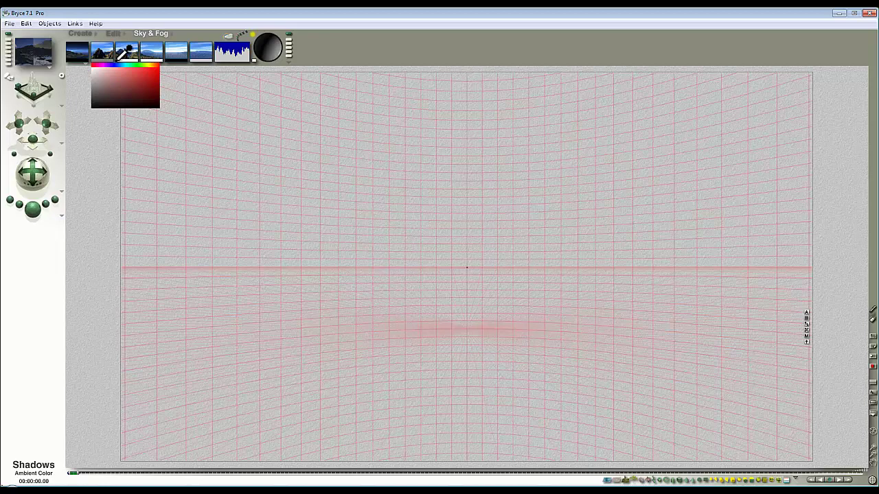
click(125, 59)
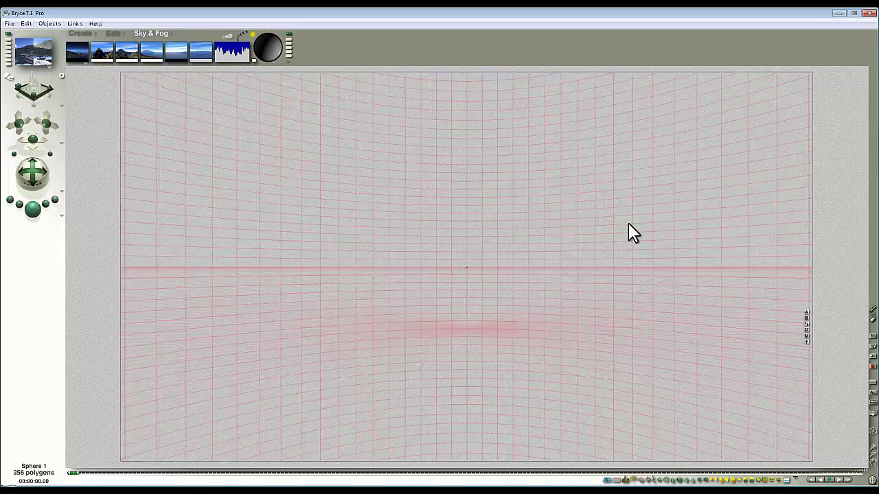
click(807, 336)
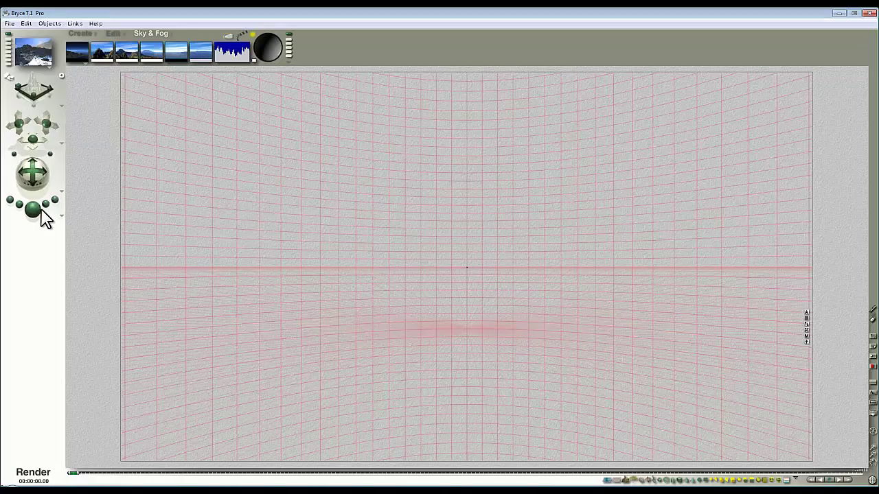
- Test render, tilt the camera to lower the horizon, and re-render the cliffs region
click(40, 211)
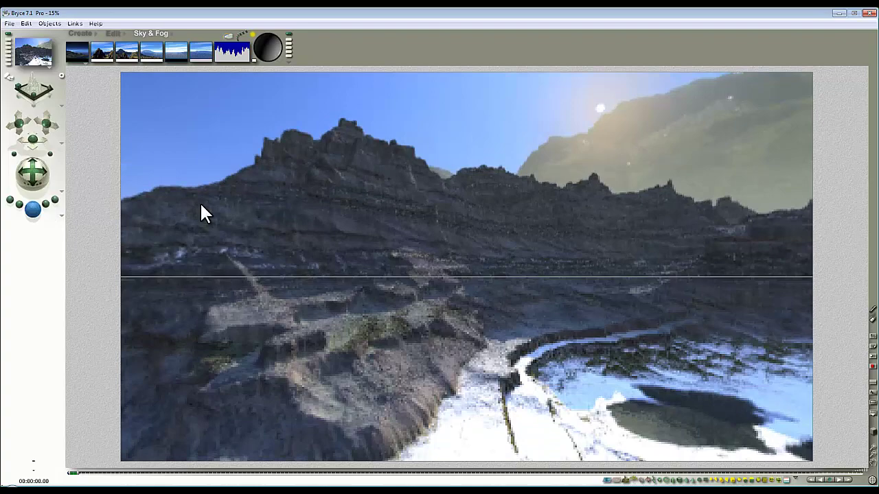
drag(33, 173, 33, 186)
click(33, 210)
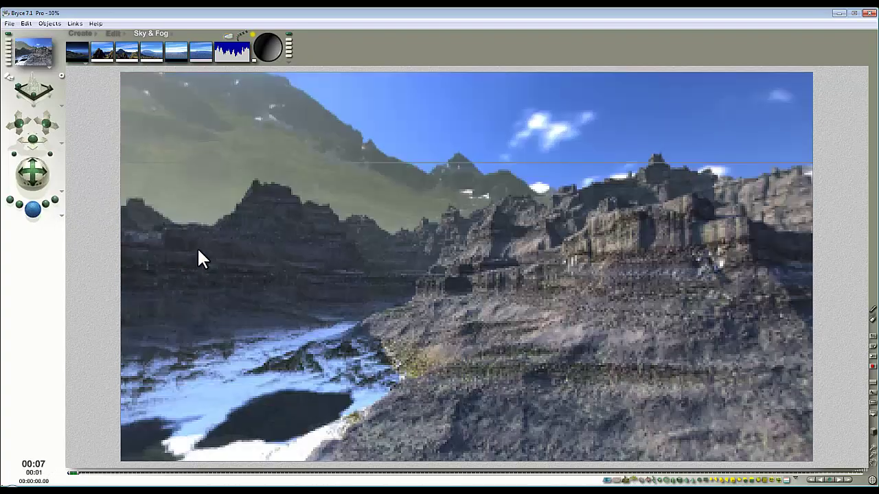
drag(592, 294, 437, 176)
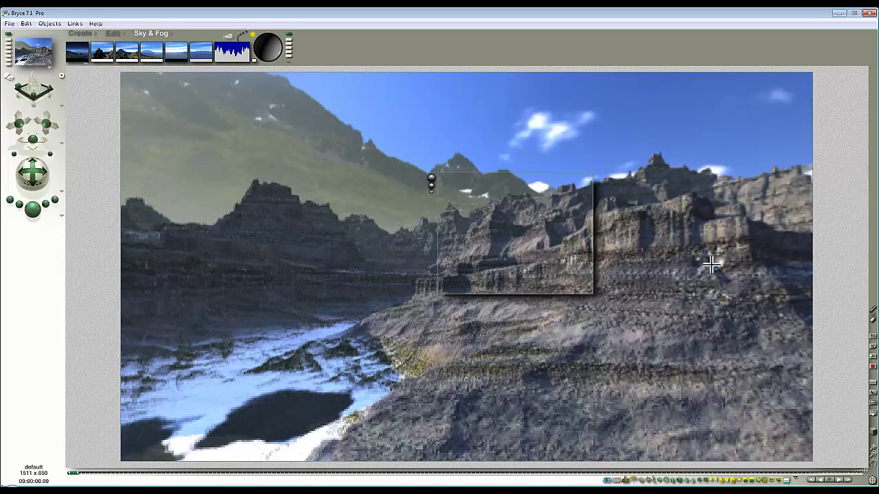
- Check the top view, return to the camera, widen the field of view and re-render
key(Escape)
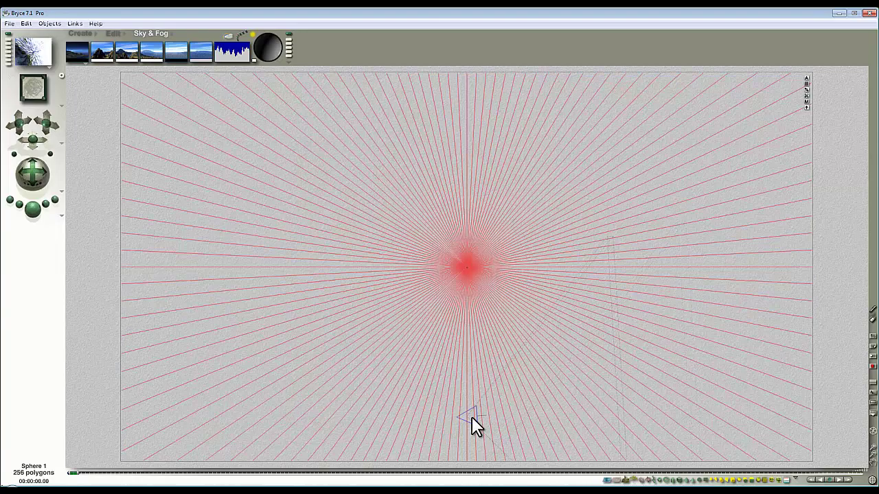
key(ctrl+z)
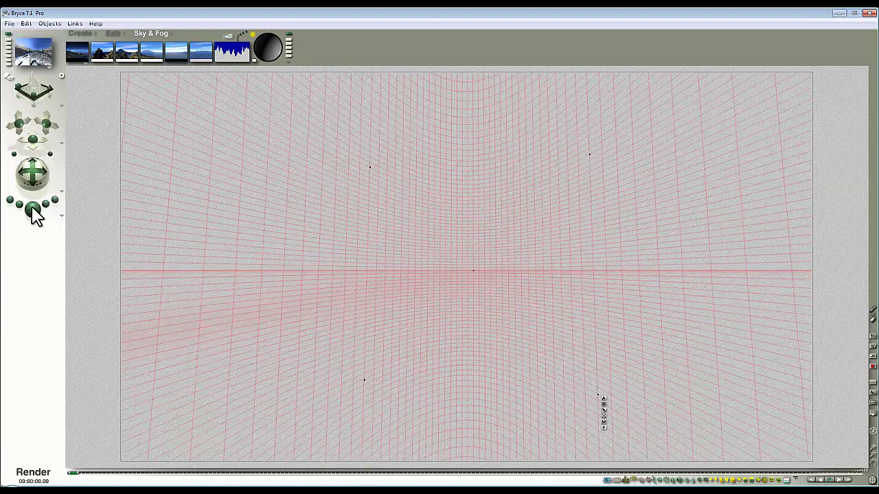
click(33, 209)
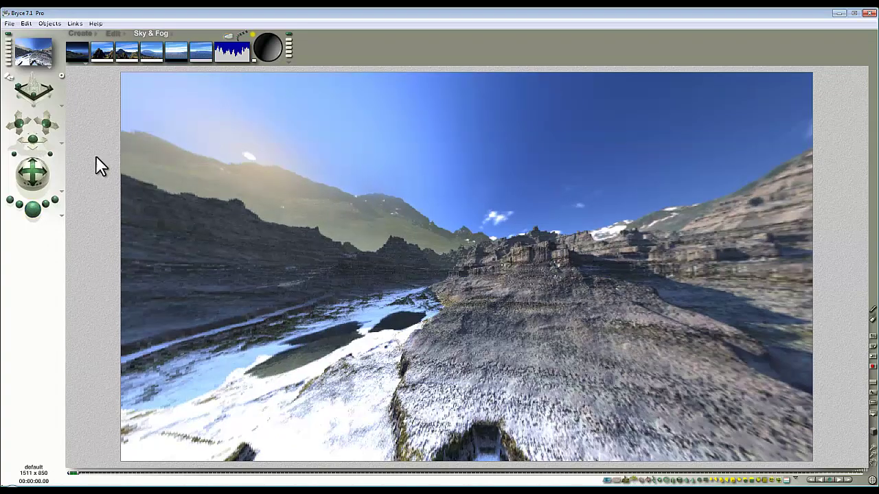
drag(50, 155, 55, 156)
click(33, 209)
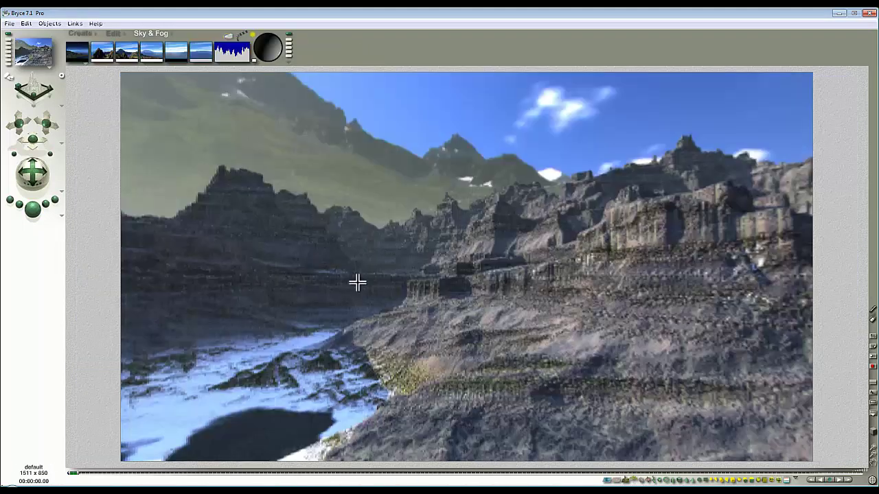
- In top view, move the test sphere down and to the right, then return to perspective
click(80, 33)
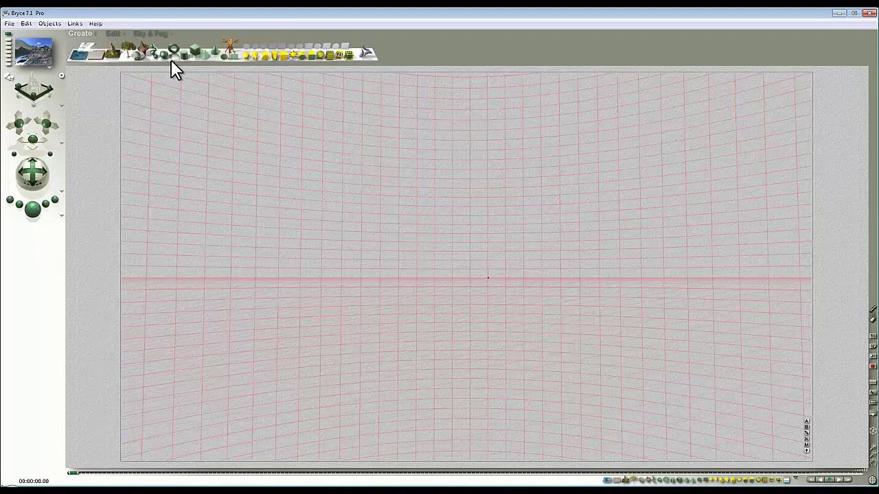
key(3)
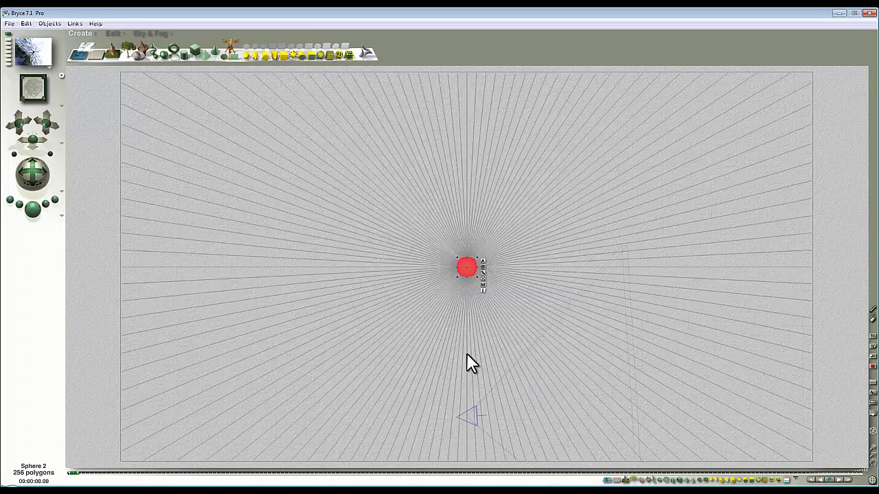
drag(465, 273, 598, 410)
key(1)
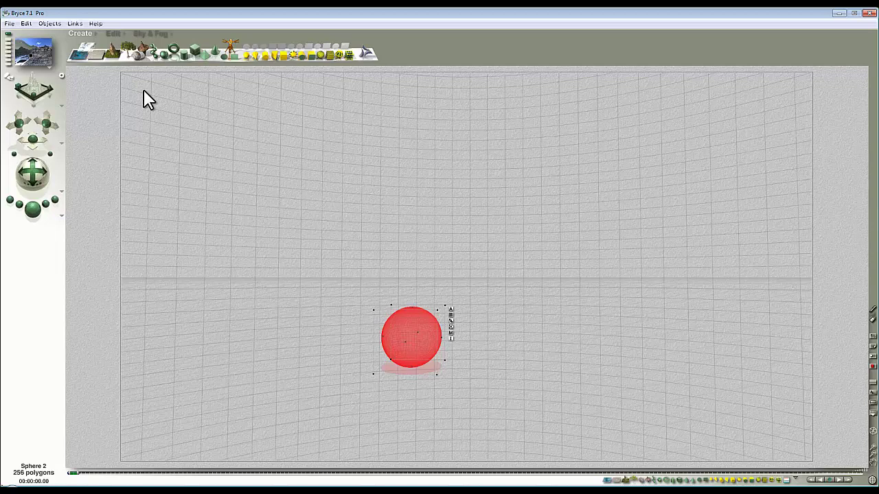
- Enlarge the sphere, land it on the ground, give it chrome, and render
click(113, 33)
drag(109, 53, 152, 111)
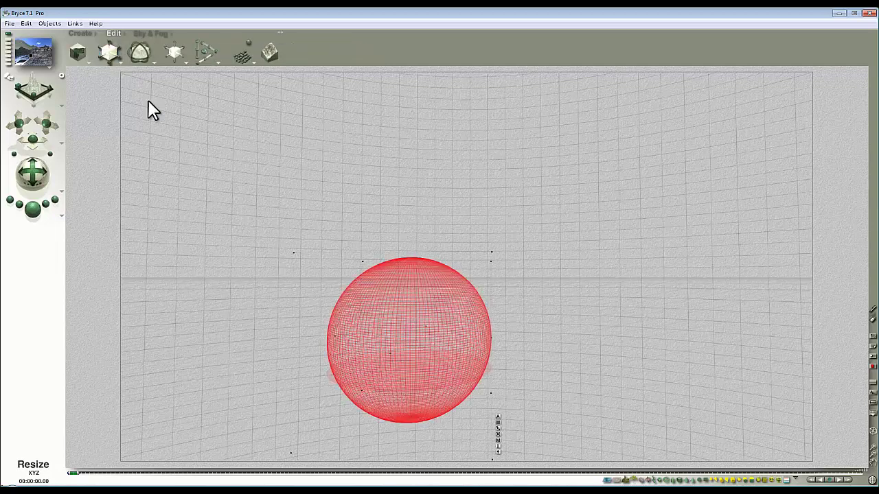
click(498, 452)
click(496, 419)
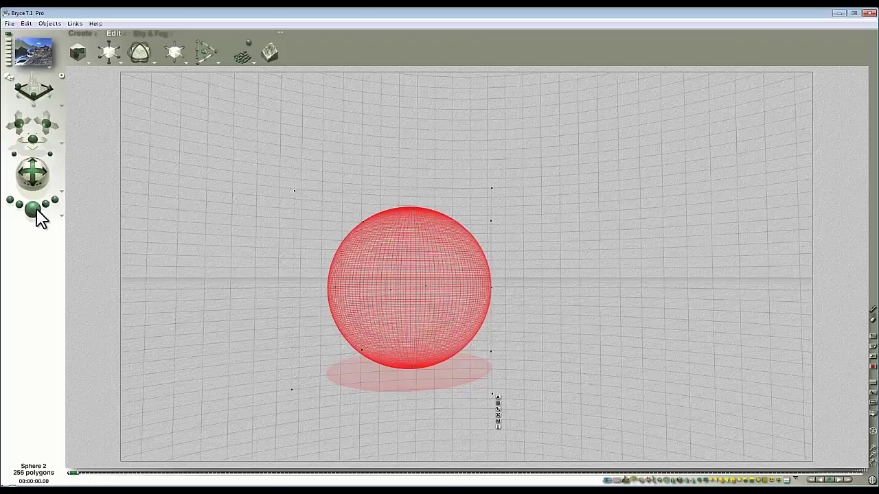
click(32, 208)
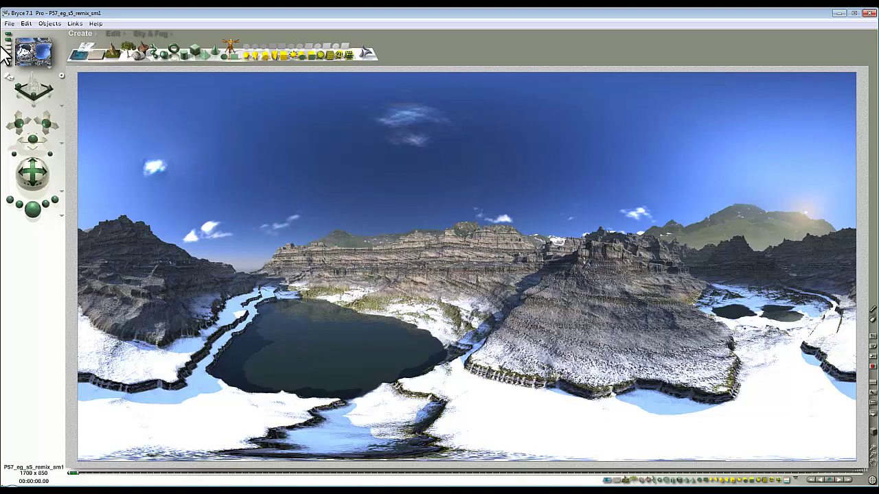
- In Document Setup, set a 1:2 aspect ratio at 2500 x 5000 resolution
click(10, 23)
click(34, 53)
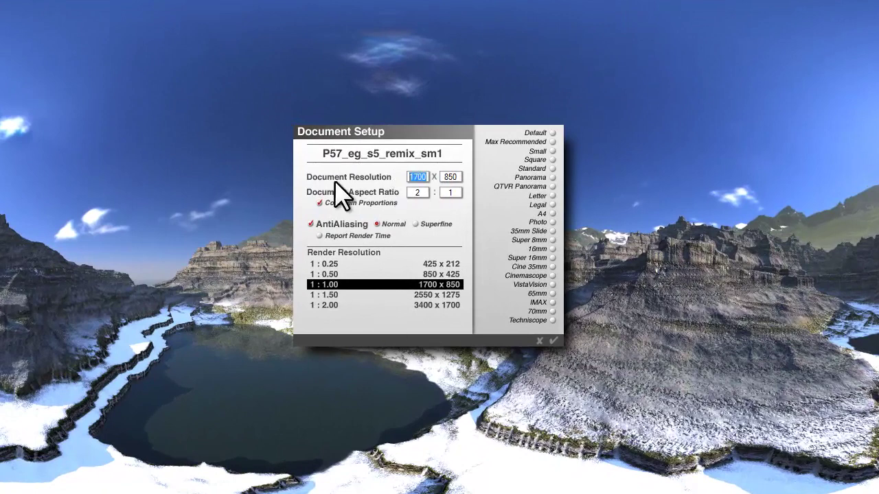
text(4000)
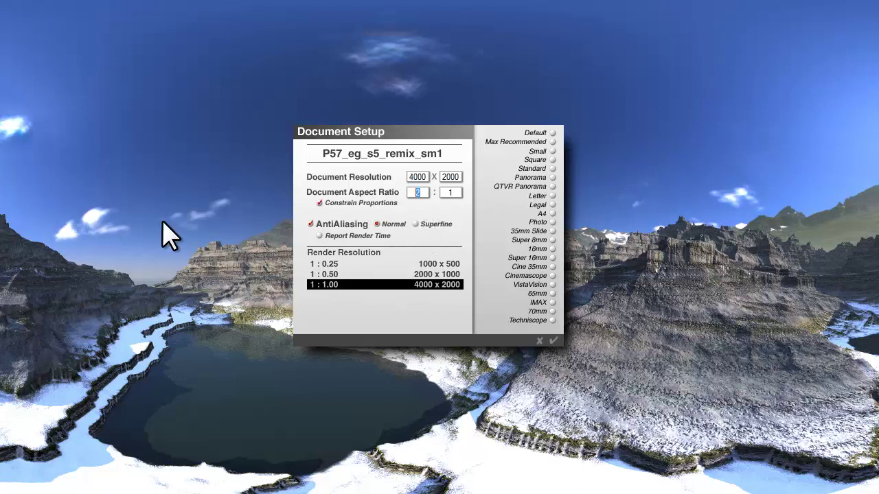
double_click(417, 193)
text(1)
double_click(451, 193)
text(2)
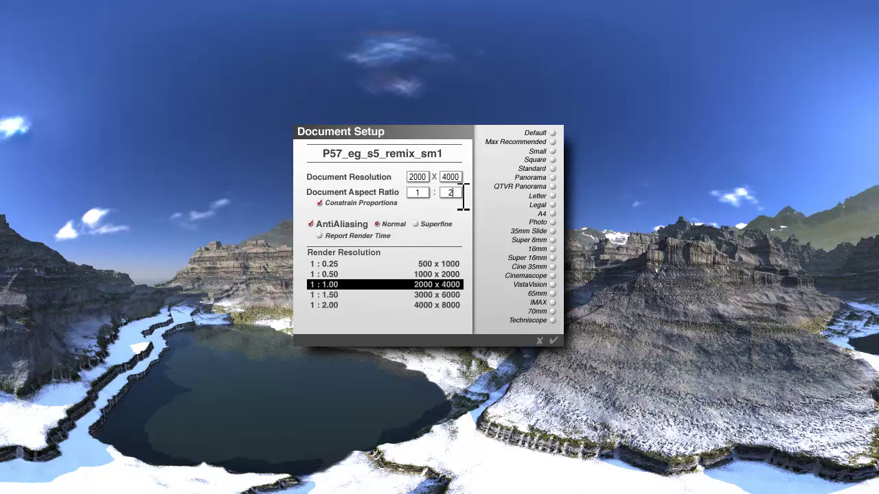
double_click(452, 178)
text(5000)
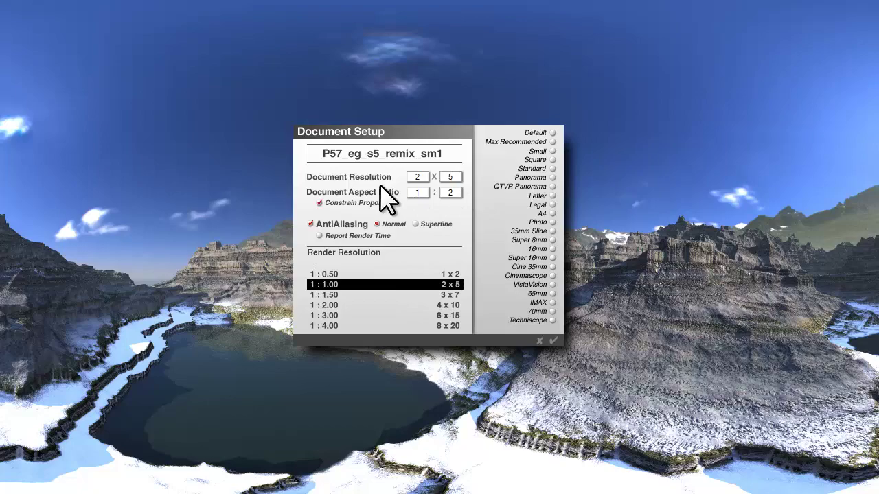
click(553, 341)
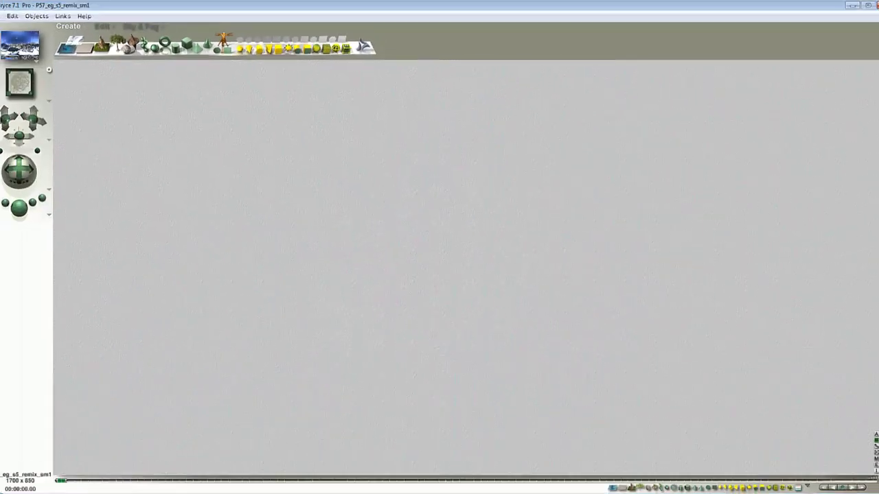
- Select the Camera and set its Rotate Z attribute to 90
click(796, 484)
click(824, 486)
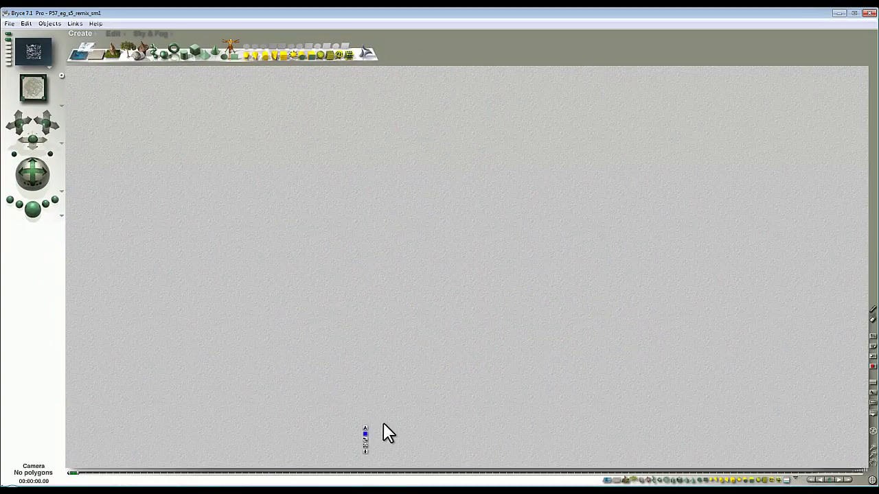
click(365, 428)
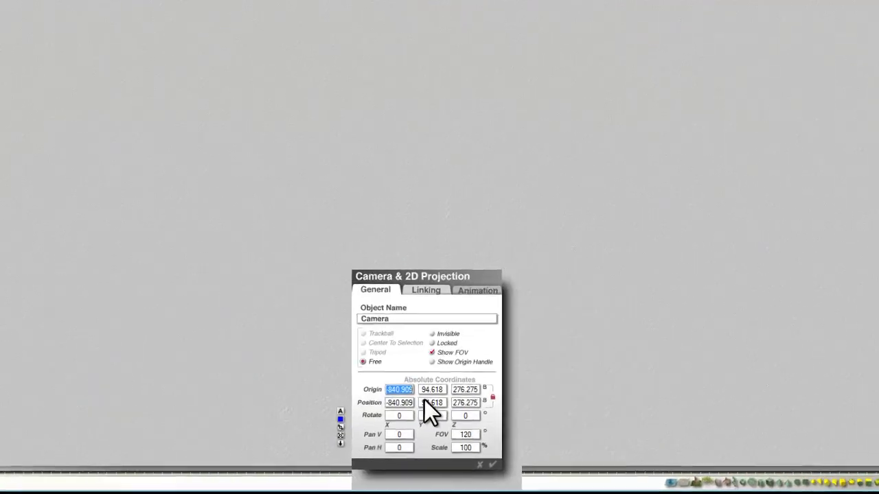
click(477, 410)
text(90)
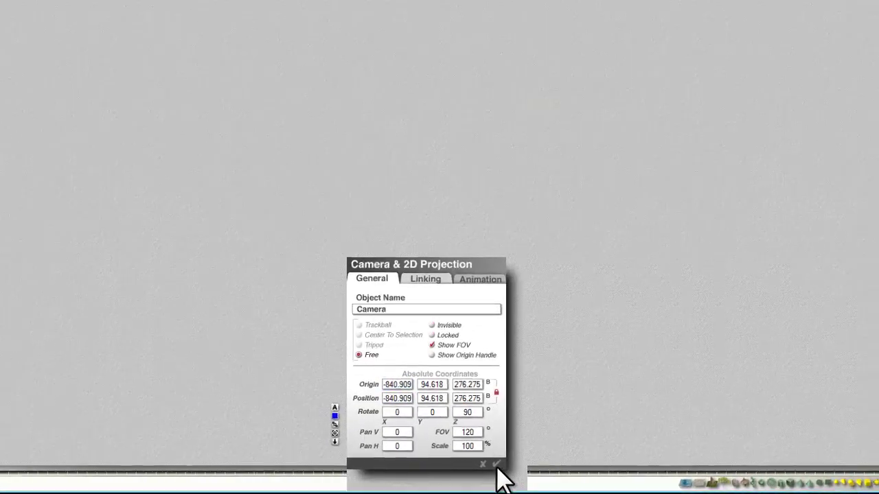
click(495, 466)
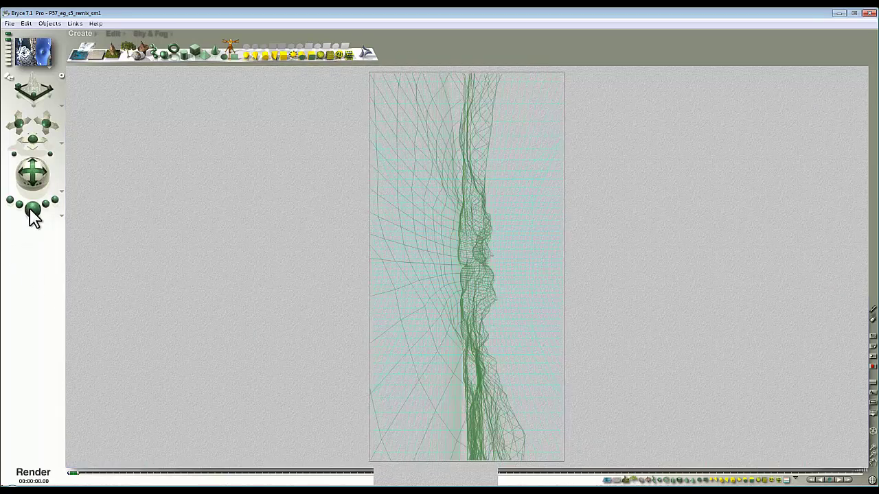
- Render the tall view with Ctrl+R and verify 360 Panoramic Projection is enabled
key(ctrl+r)
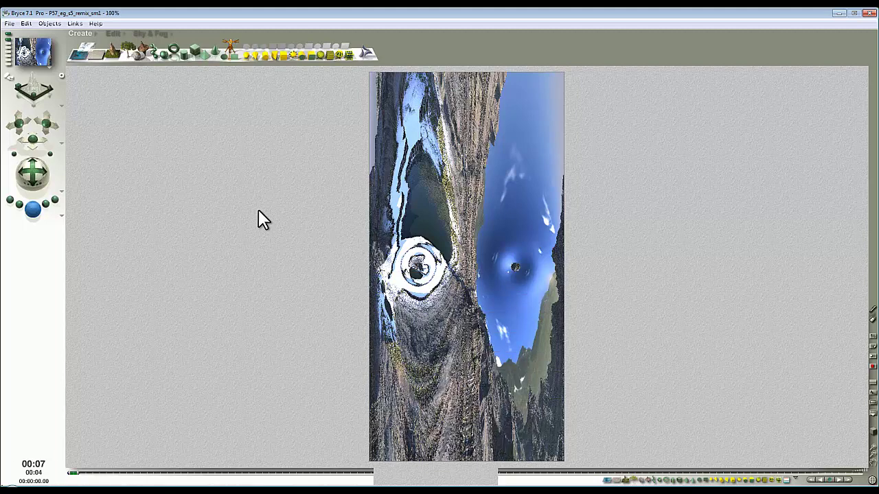
click(60, 217)
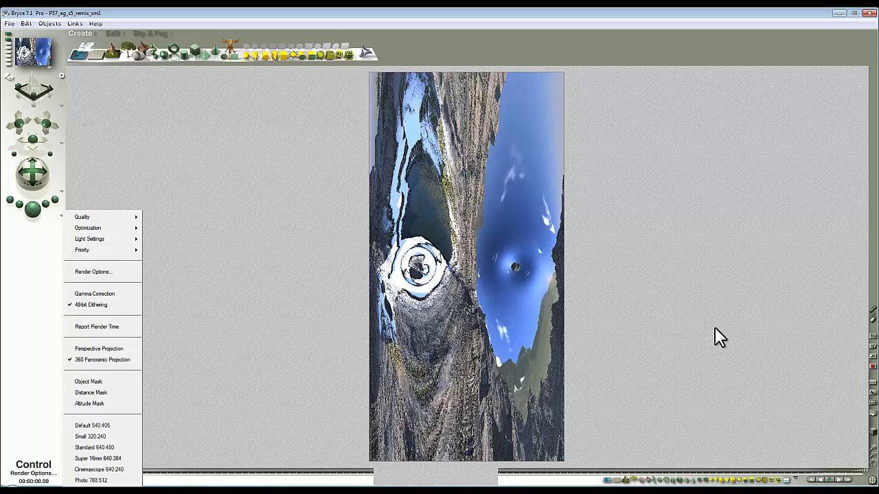
click(311, 300)
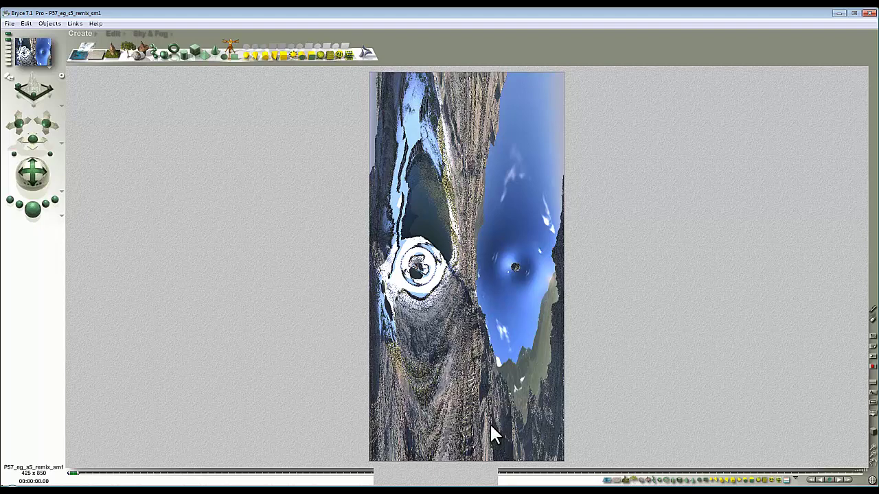
click(61, 215)
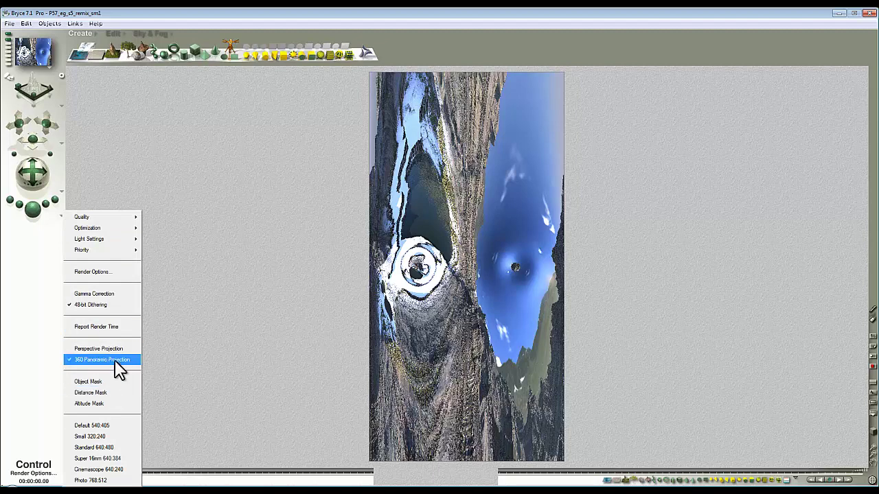
click(249, 351)
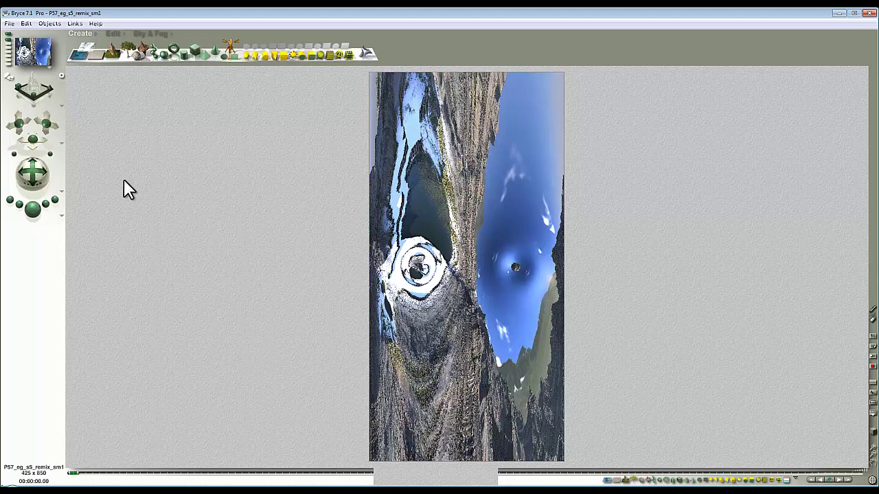
- Reset the camera's Rotate Z to 0 and render the upright tall panorama
click(379, 237)
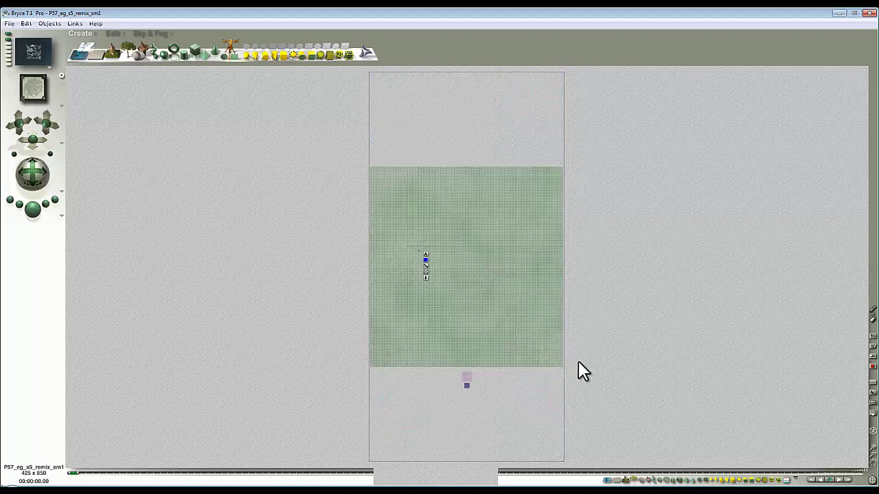
click(426, 255)
click(518, 364)
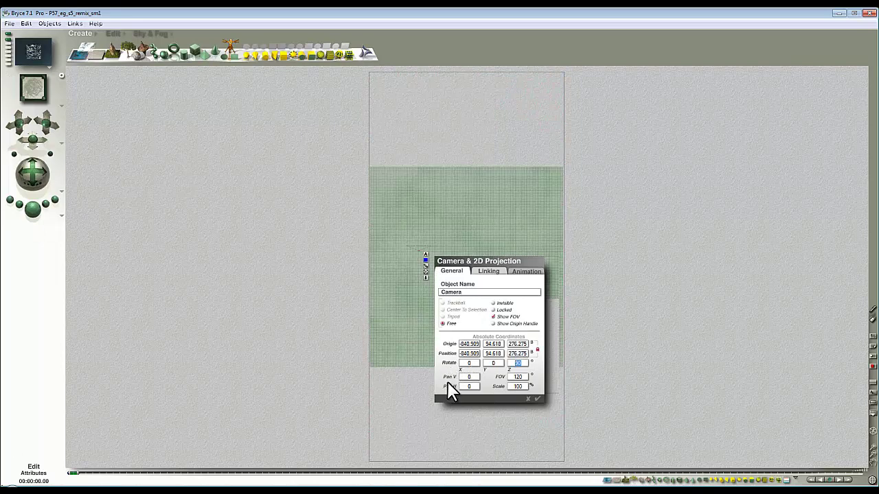
click(535, 399)
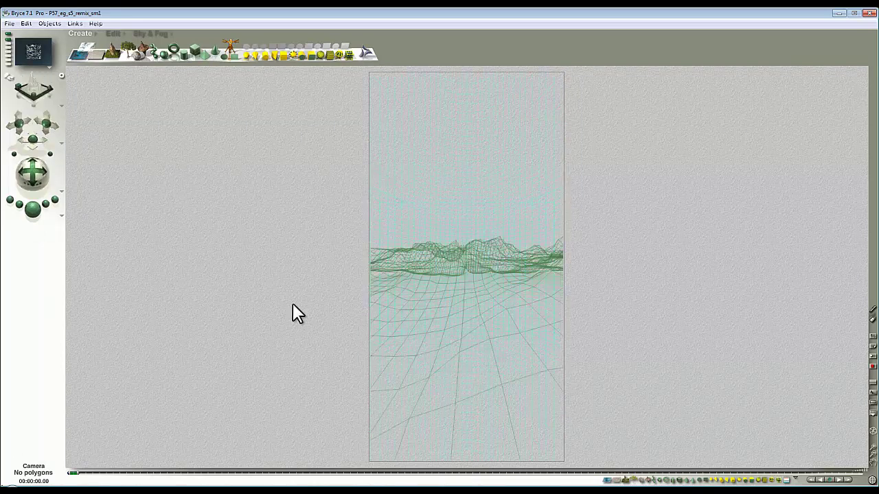
click(31, 209)
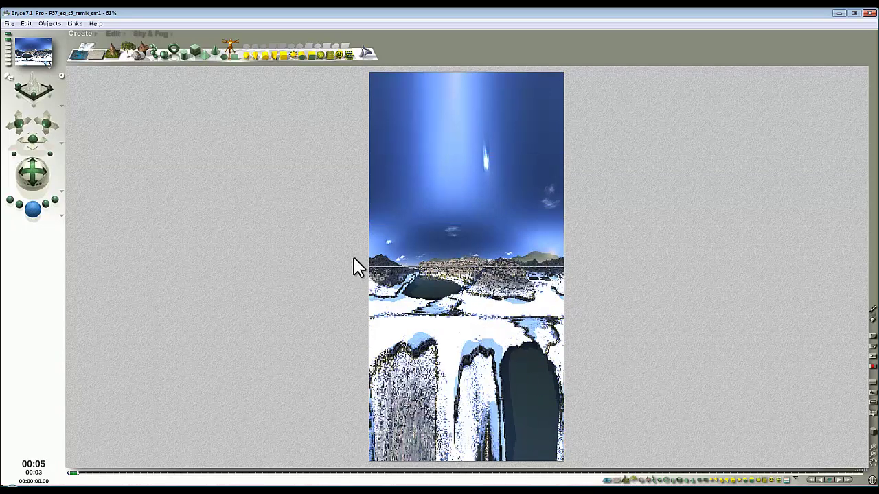
- Confirm the 850 × 425 (2:1) document setup and render a preview of the snowy canyon
click(10, 23)
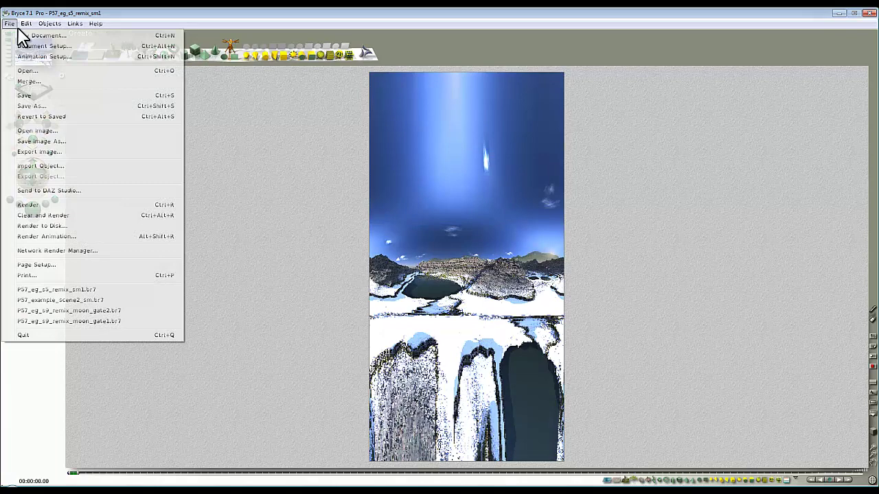
click(41, 46)
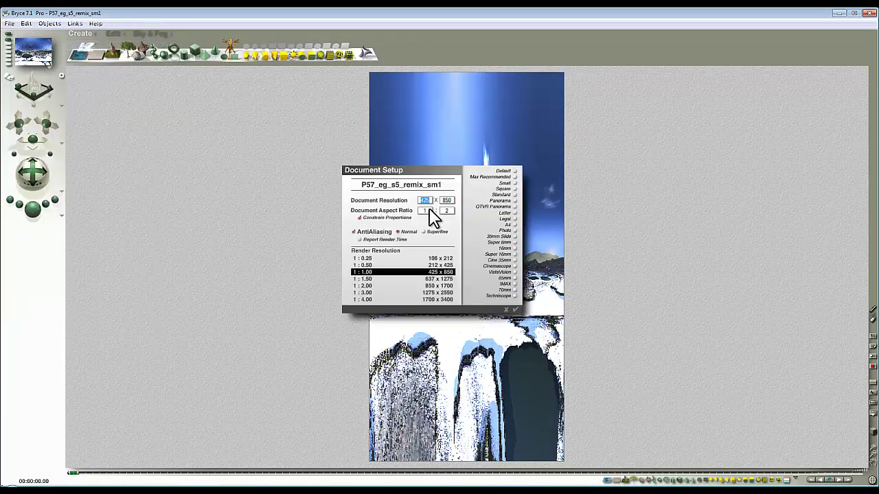
text(1)
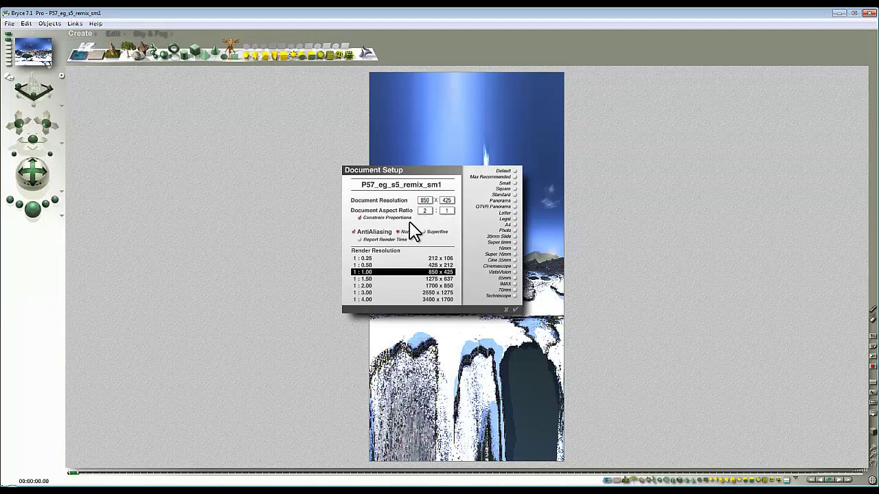
click(514, 309)
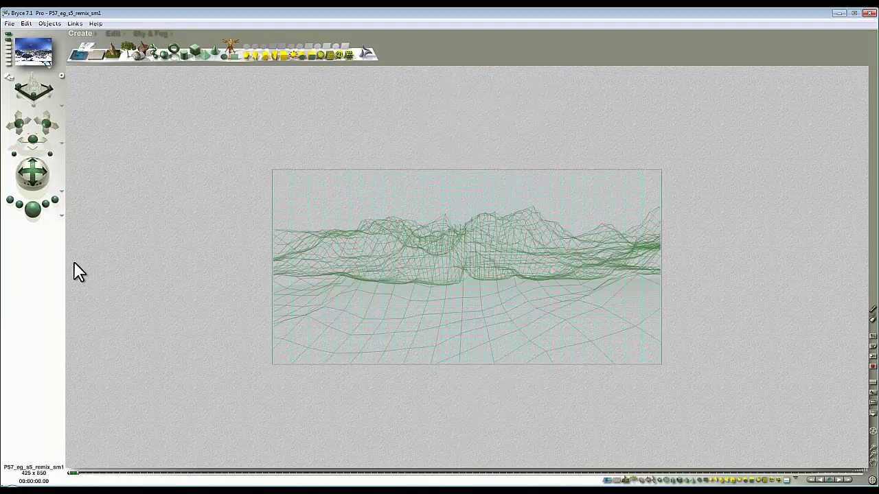
click(33, 210)
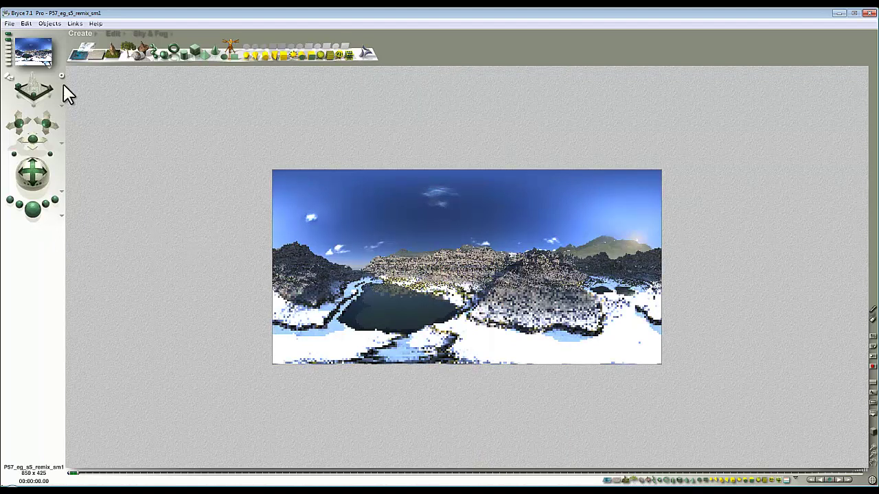
- Set the Render to Disk output width to 5000 pixels, giving 5000 × 2500 at about 50 MB
click(10, 24)
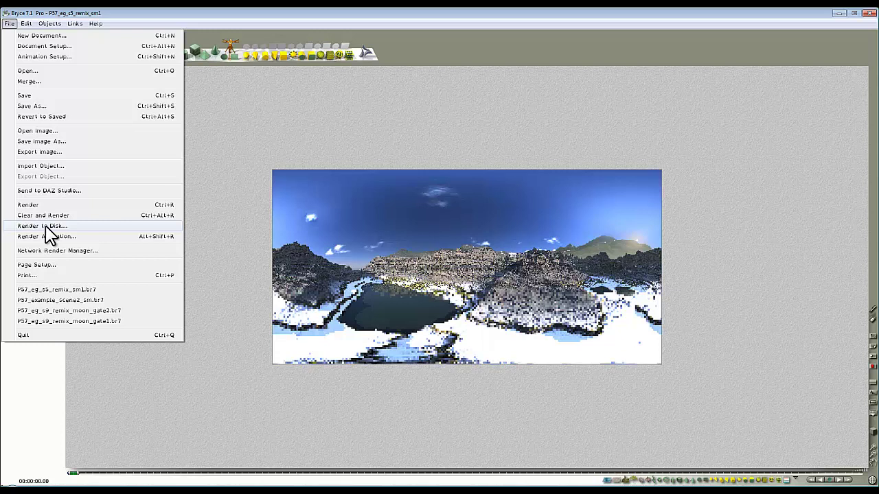
click(45, 226)
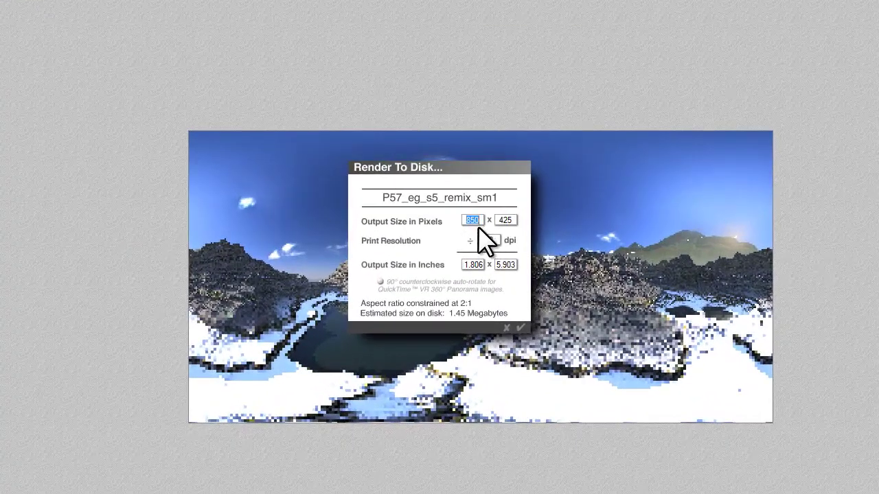
text(5000)
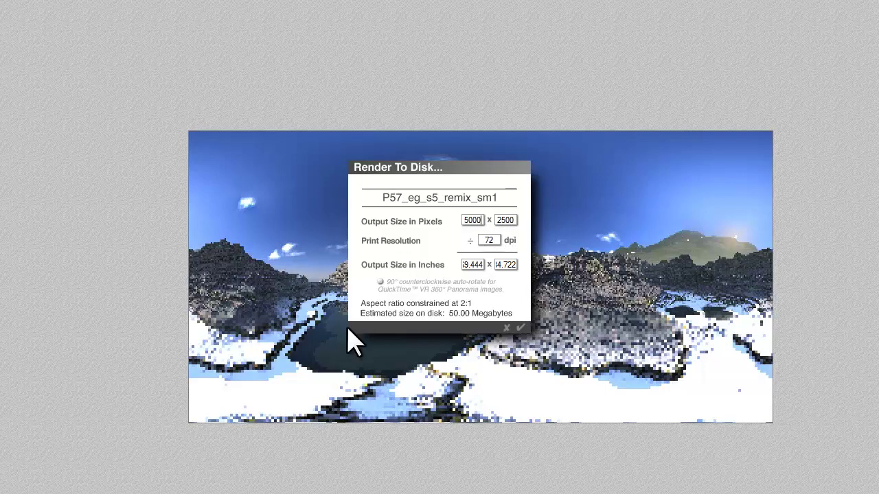
- Accept the 5000 × 2500 size and render to disk as bitmap P57_eg_s5_remix_sm1_2.bmp
click(520, 327)
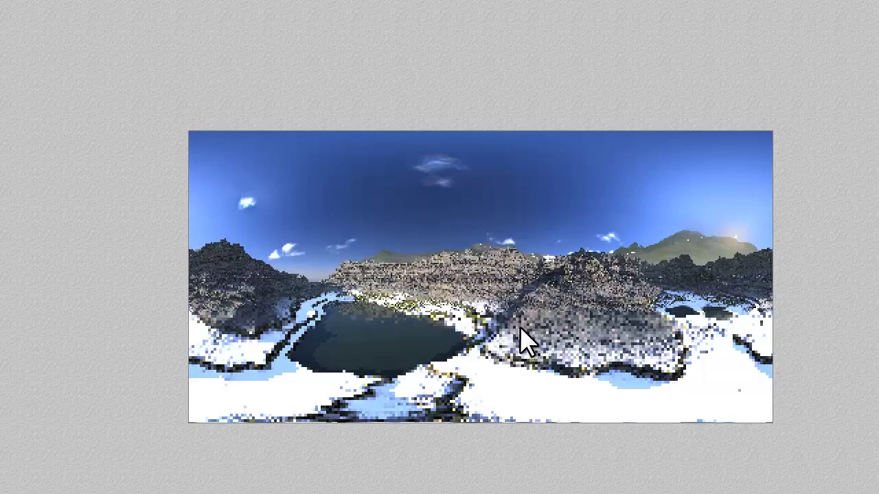
click(429, 291)
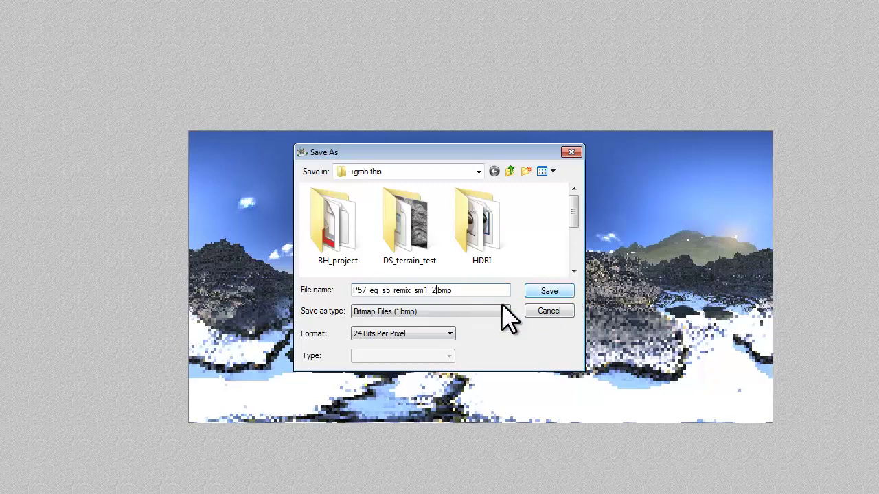
click(482, 313)
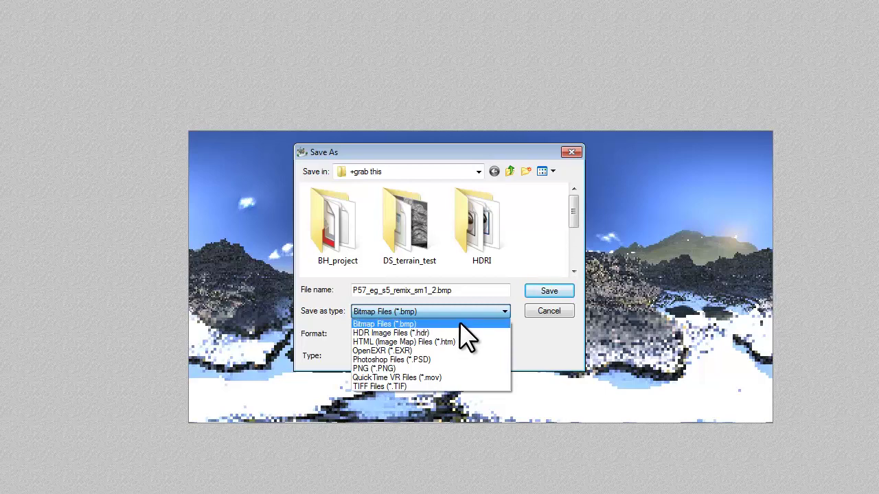
click(542, 293)
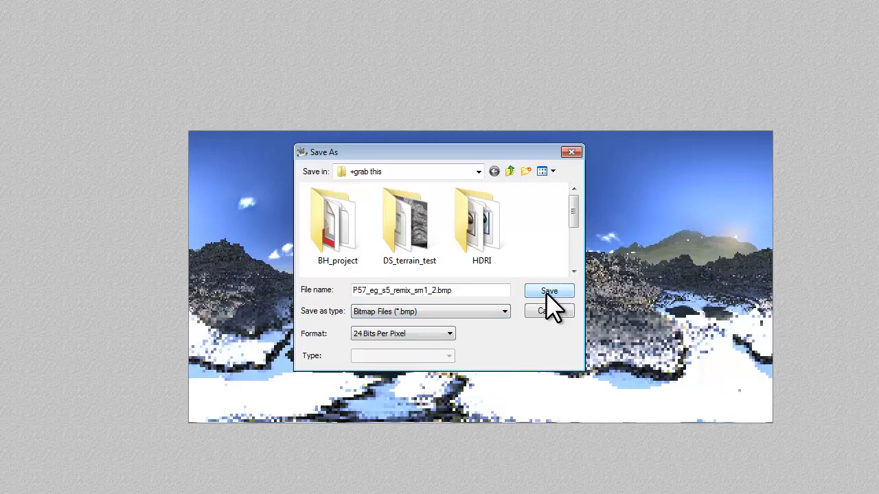
click(547, 293)
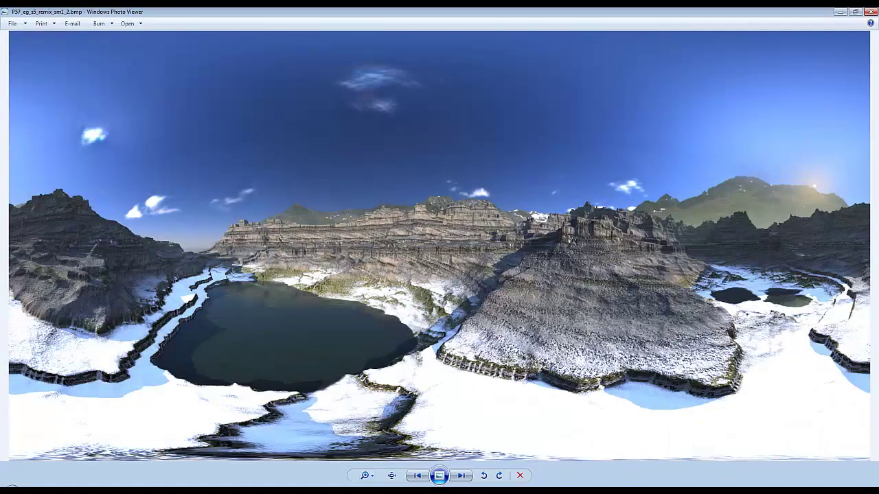
- View the rendered panorama BMP at actual size in Windows Photo Viewer
click(390, 476)
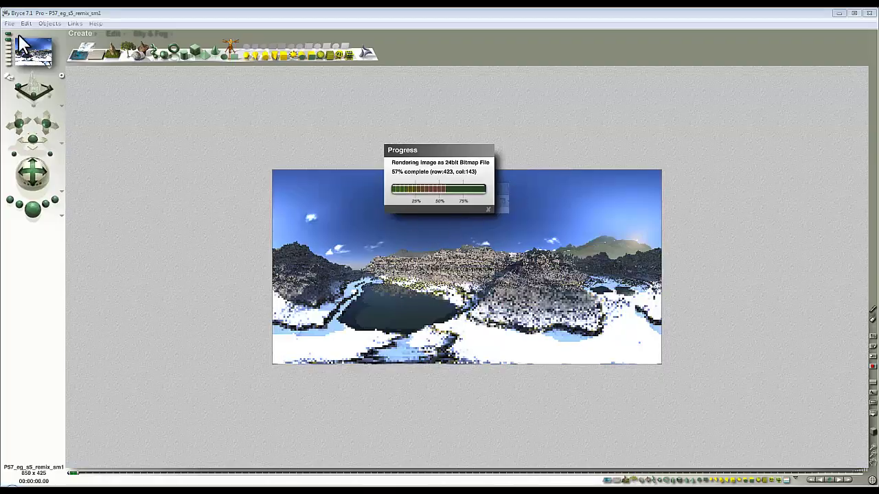
- Halt the render stalled at 57% without choosing any file command
click(10, 23)
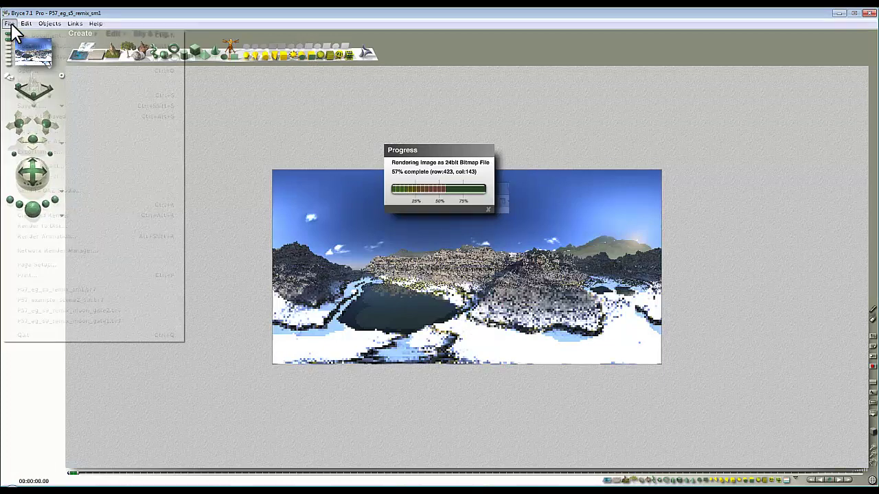
click(300, 148)
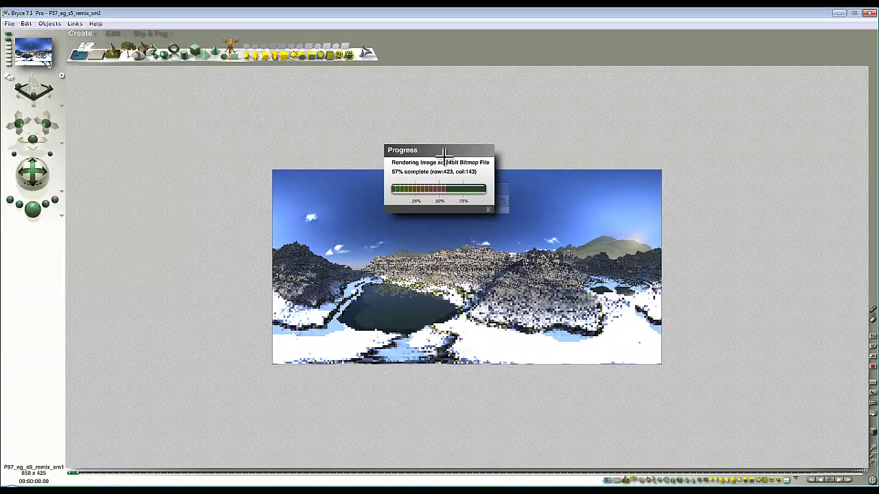
click(489, 210)
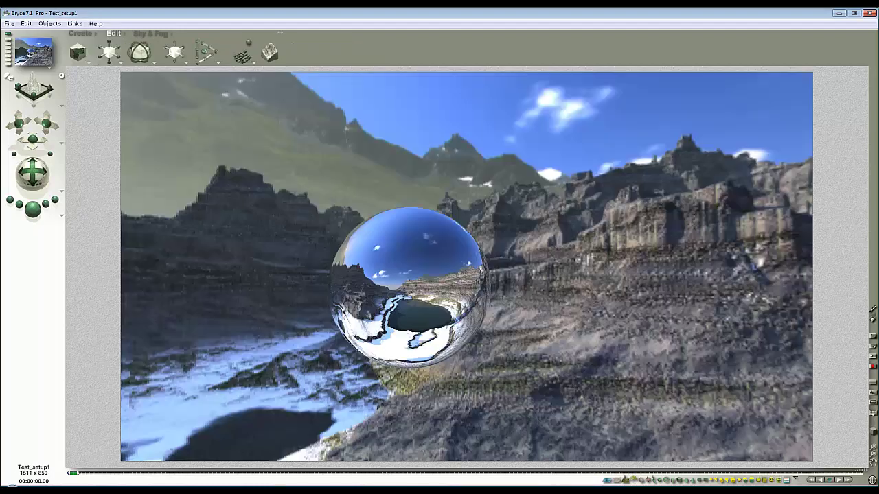
- Apply the canyon panorama picture to Sphere 2's material and accept the Materials Lab
click(617, 230)
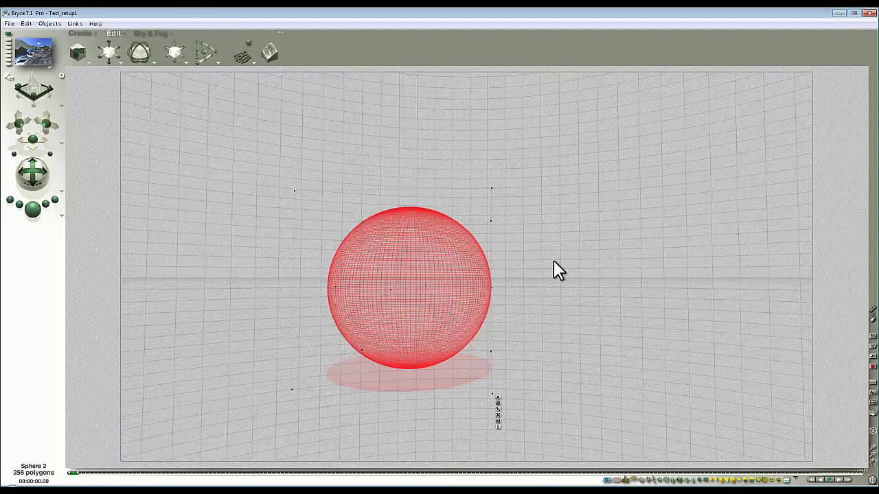
click(564, 257)
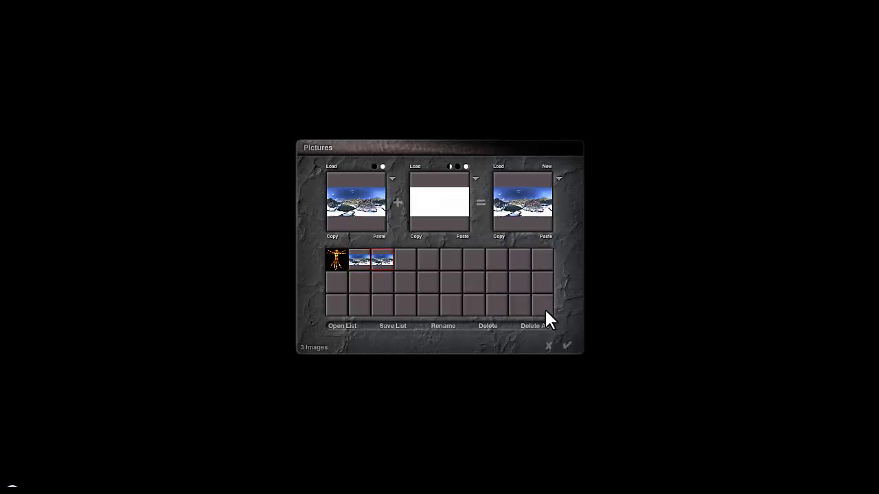
click(567, 346)
click(574, 353)
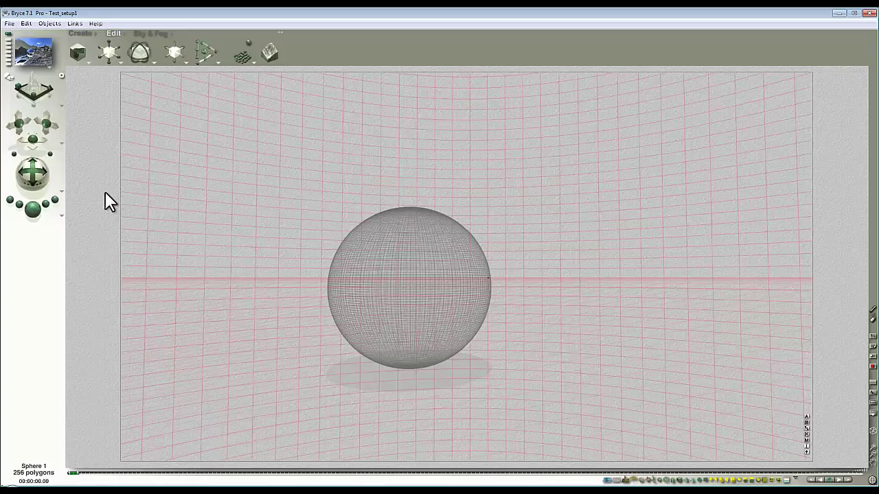
- Swing the camera toward the snowy lake and re-render the chrome sphere from that angle
key(ctrl+r)
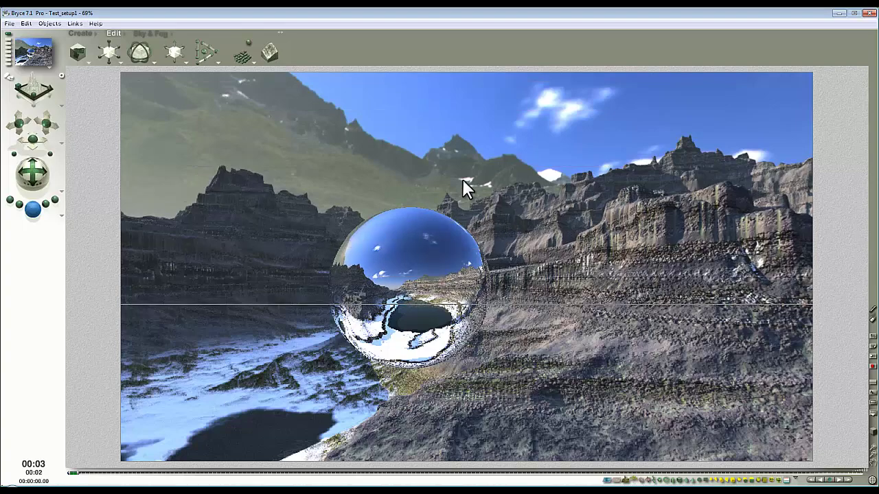
click(33, 209)
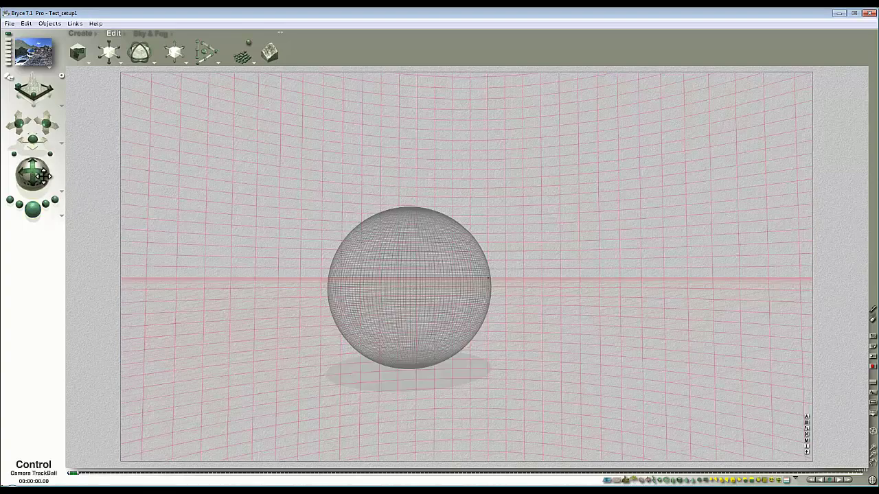
click(32, 208)
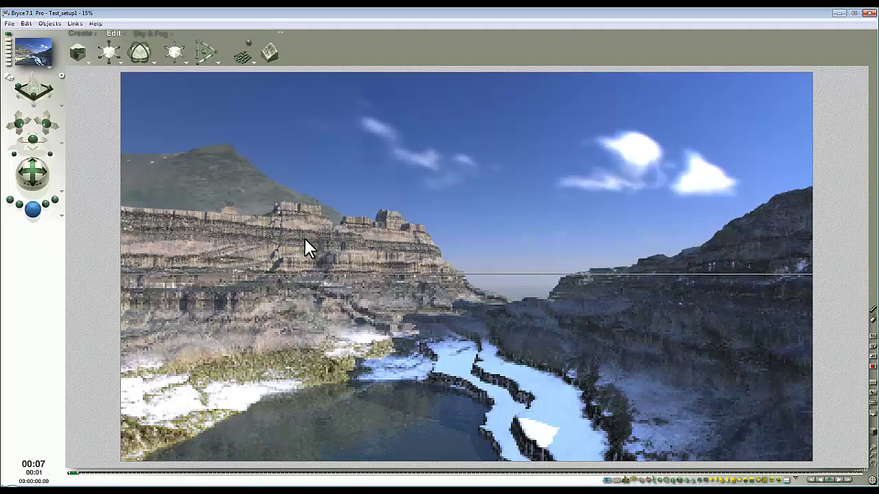
drag(32, 172, 39, 240)
drag(32, 172, 22, 174)
click(32, 208)
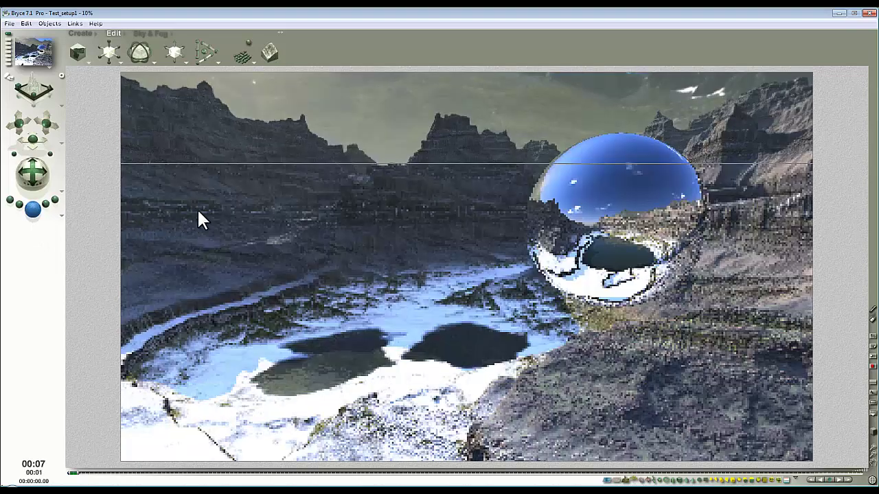